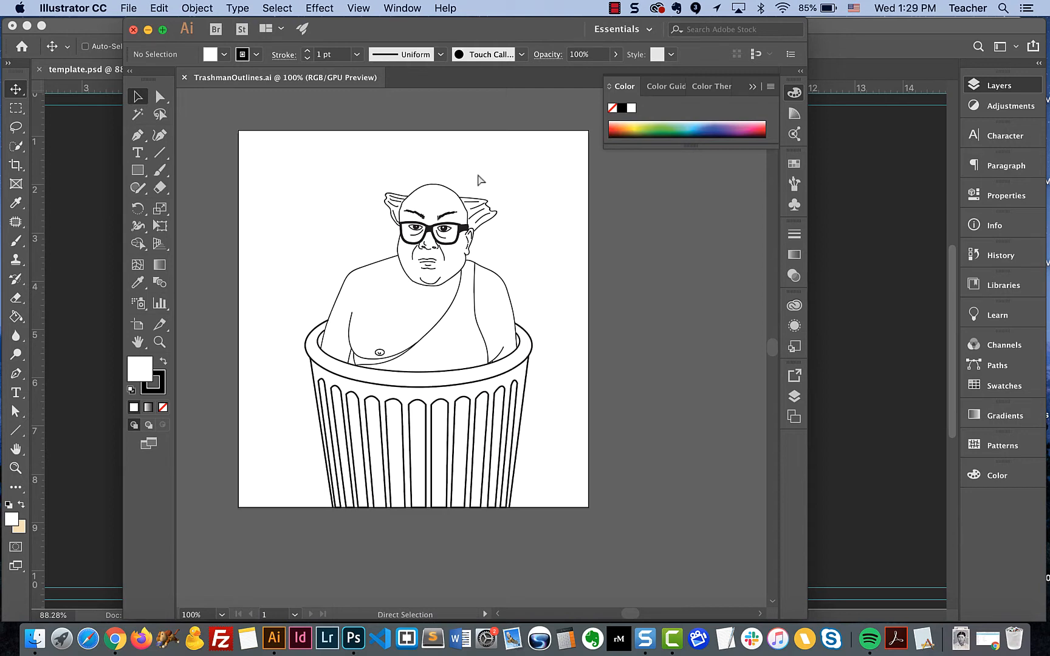
Step: Copy all of the trash-can character artwork in TrashmanOutlines.ai and switch to template.psd in Photoshop
key("super+equal")
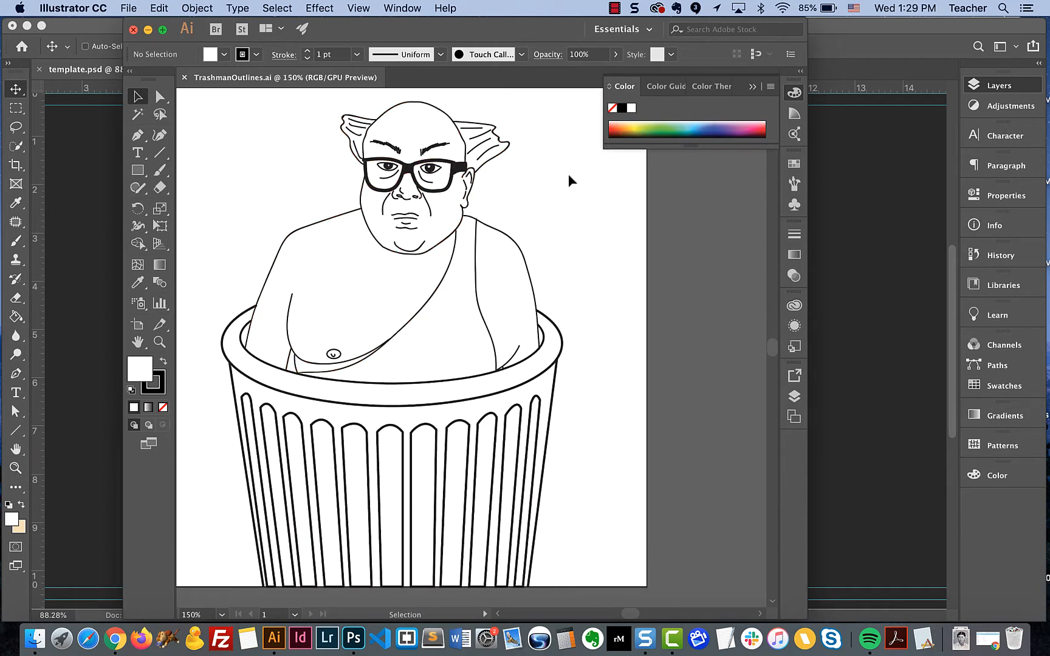
scroll(569, 176, "up", 1)
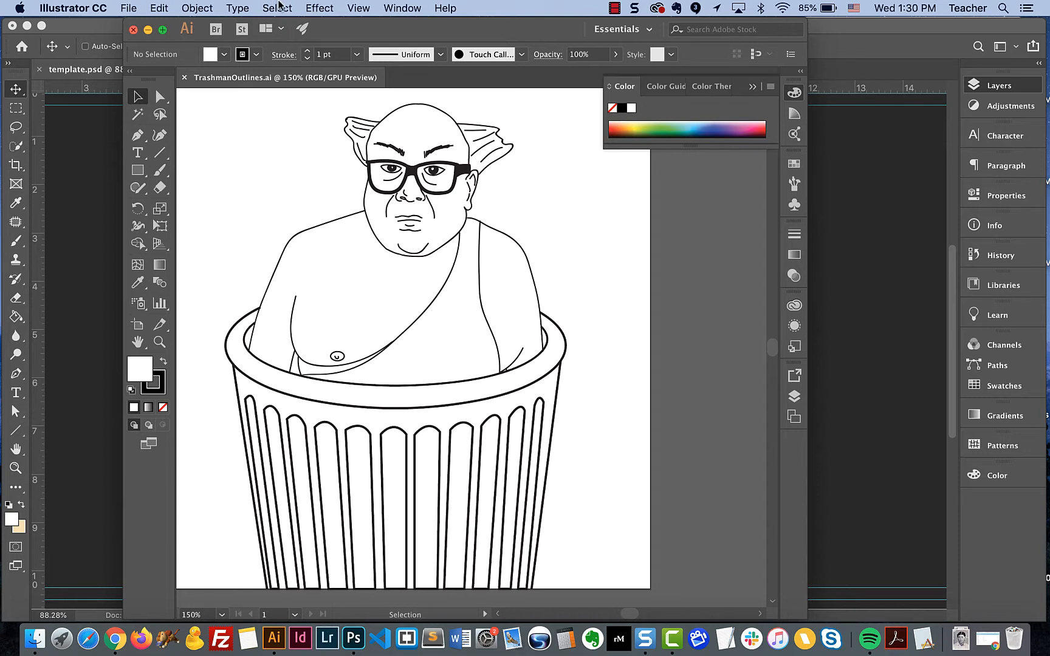
left_click(275, 8)
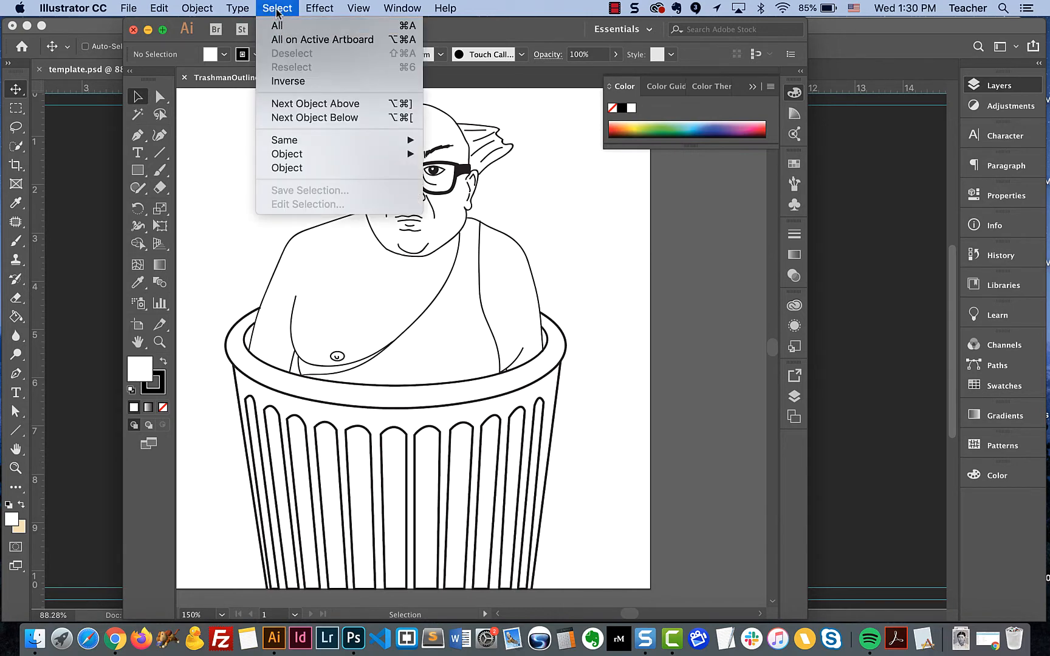
left_click(277, 10)
key("super+a")
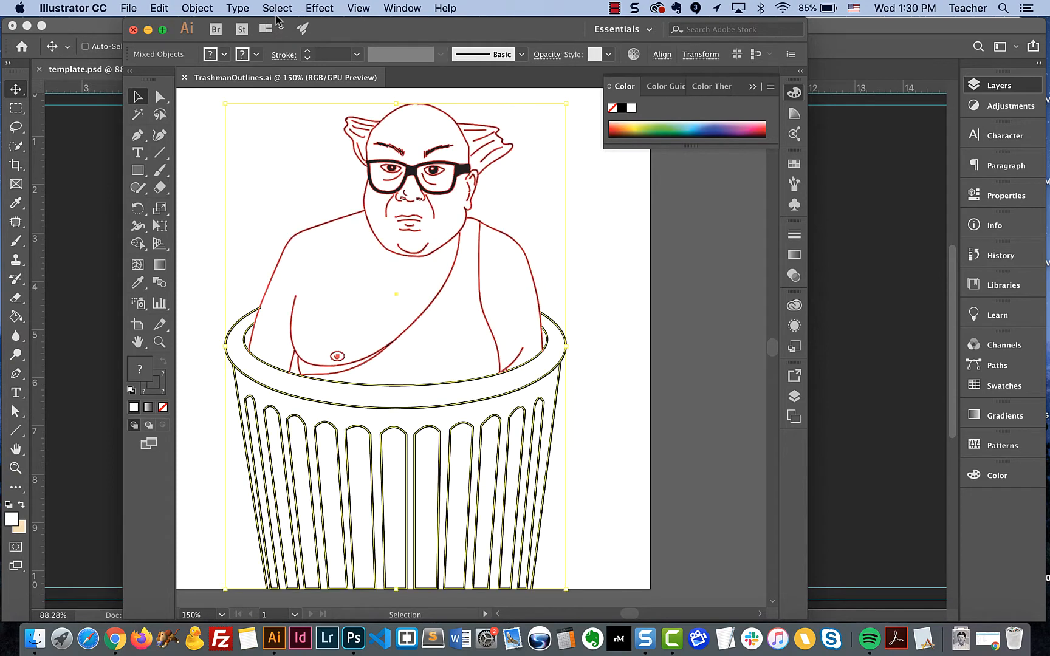
left_click(157, 10)
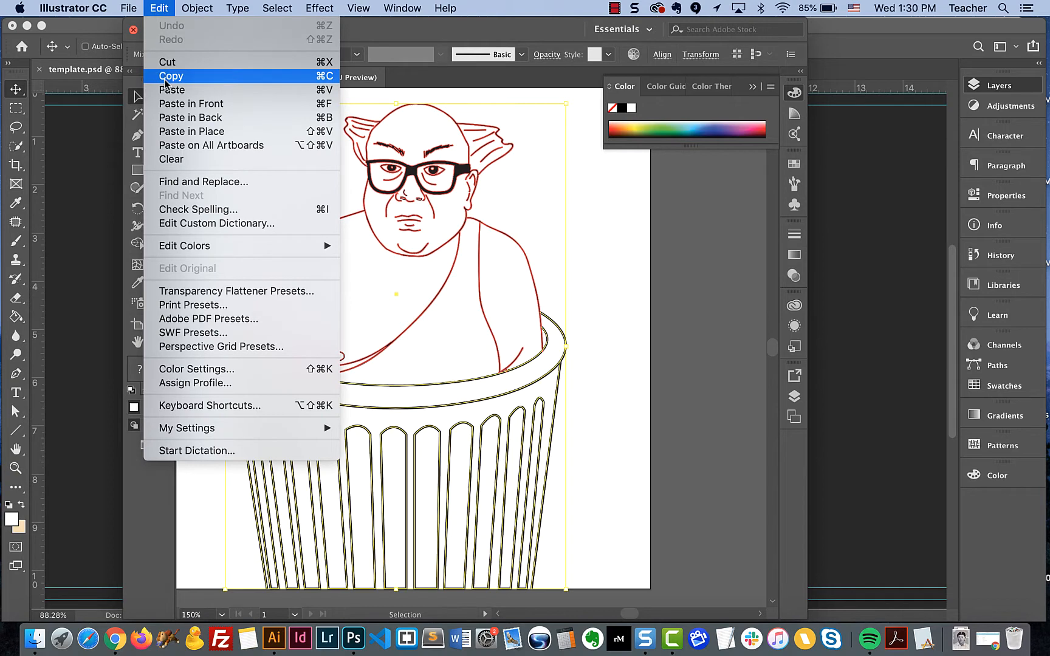
left_click(165, 8)
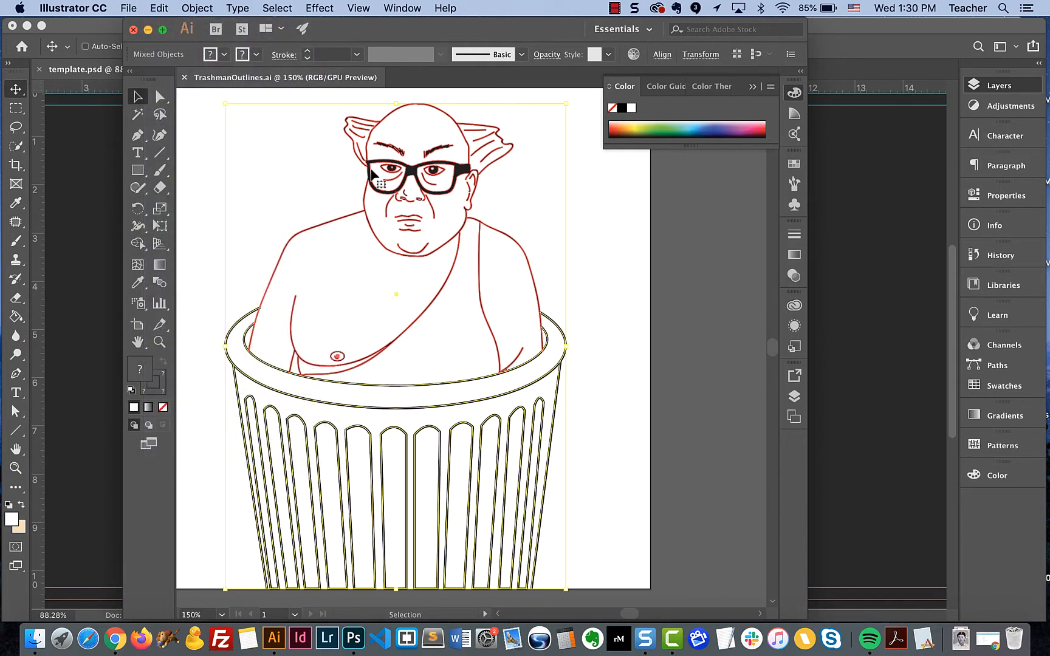
key("a")
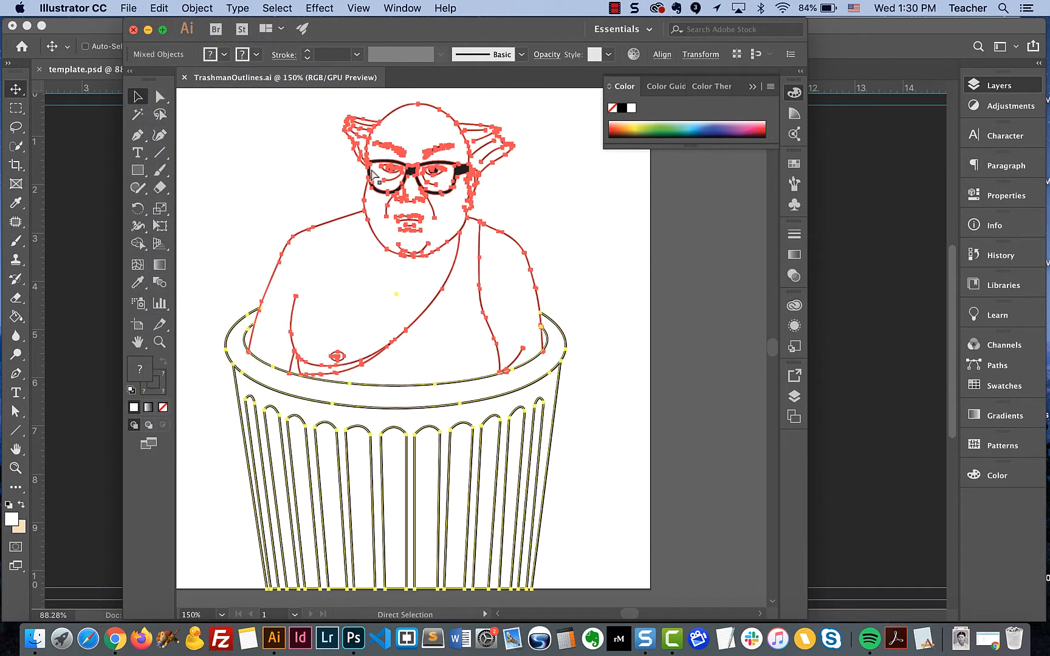
key("v")
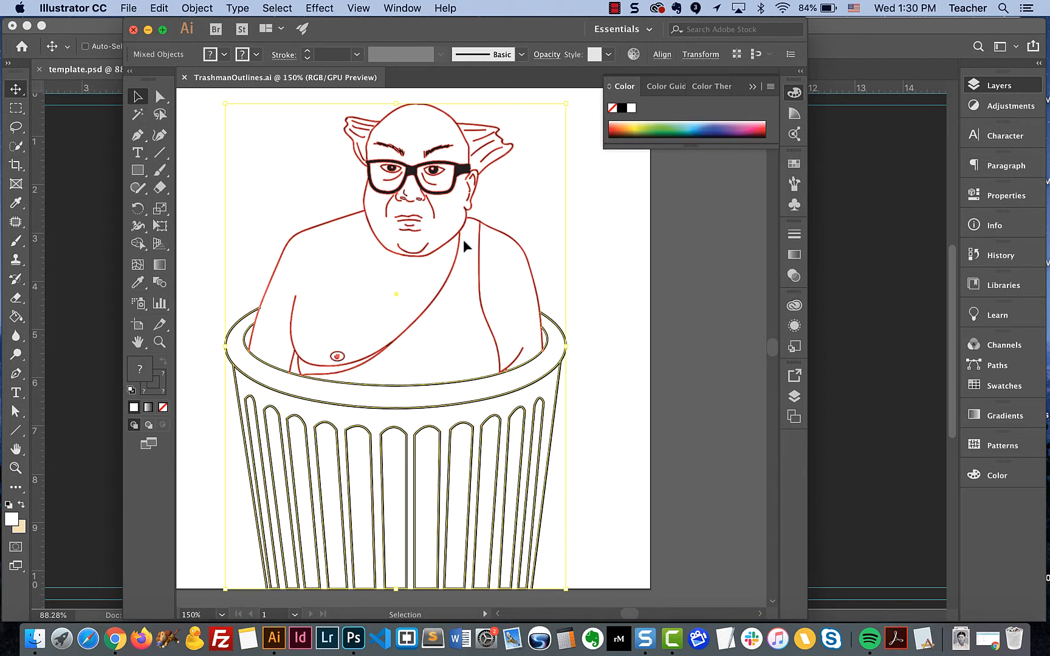
left_click(85, 240)
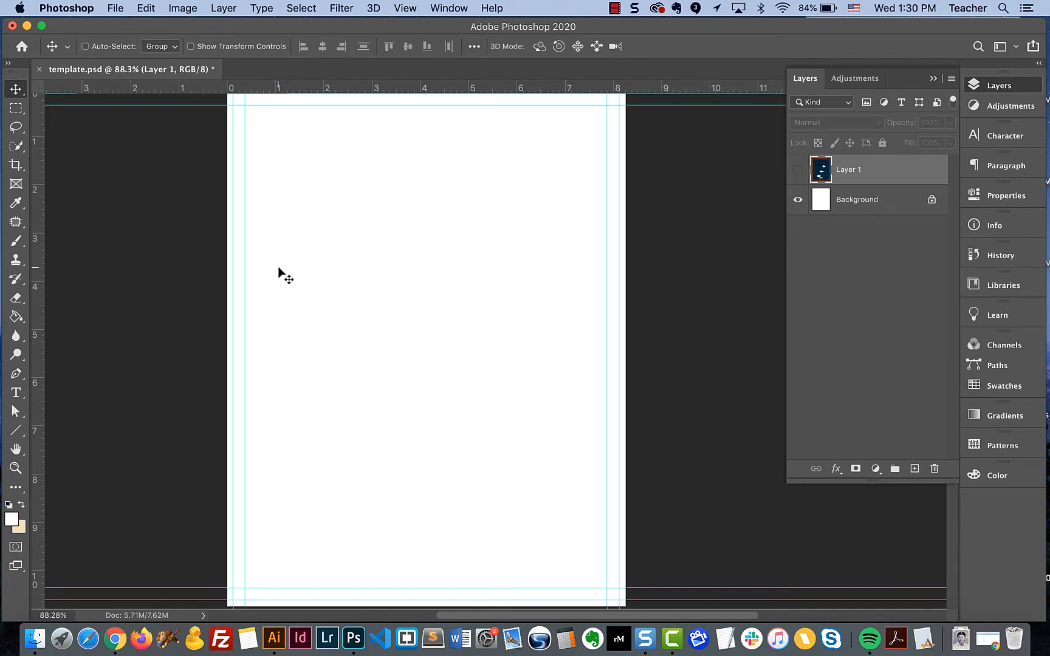
Step: Review the size and resolution settings for a new document without creating one
left_click(115, 8)
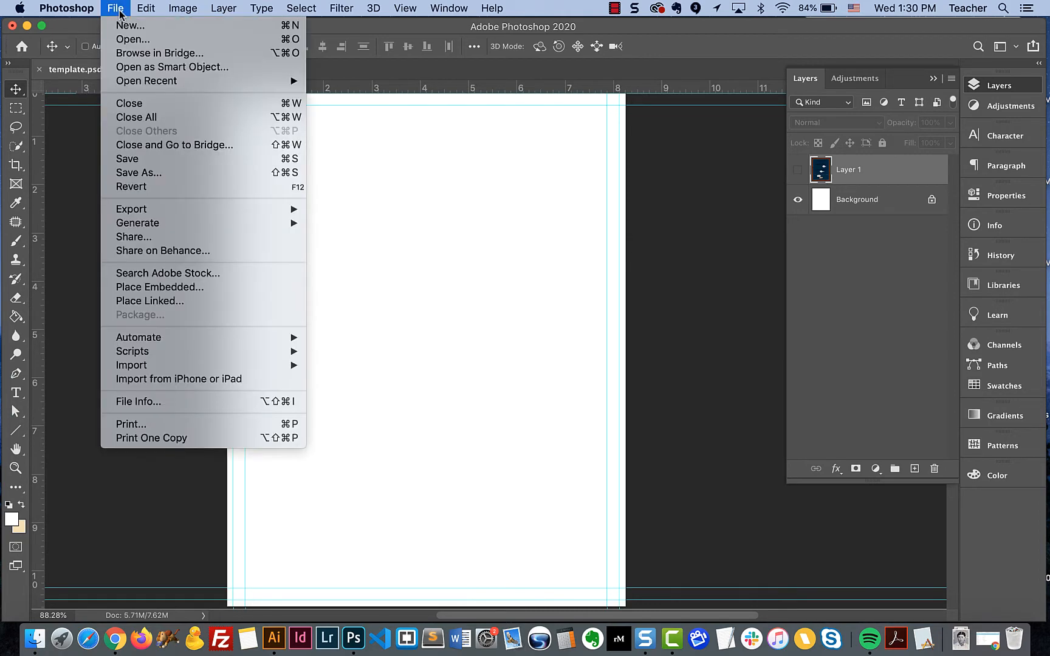
left_click(124, 31)
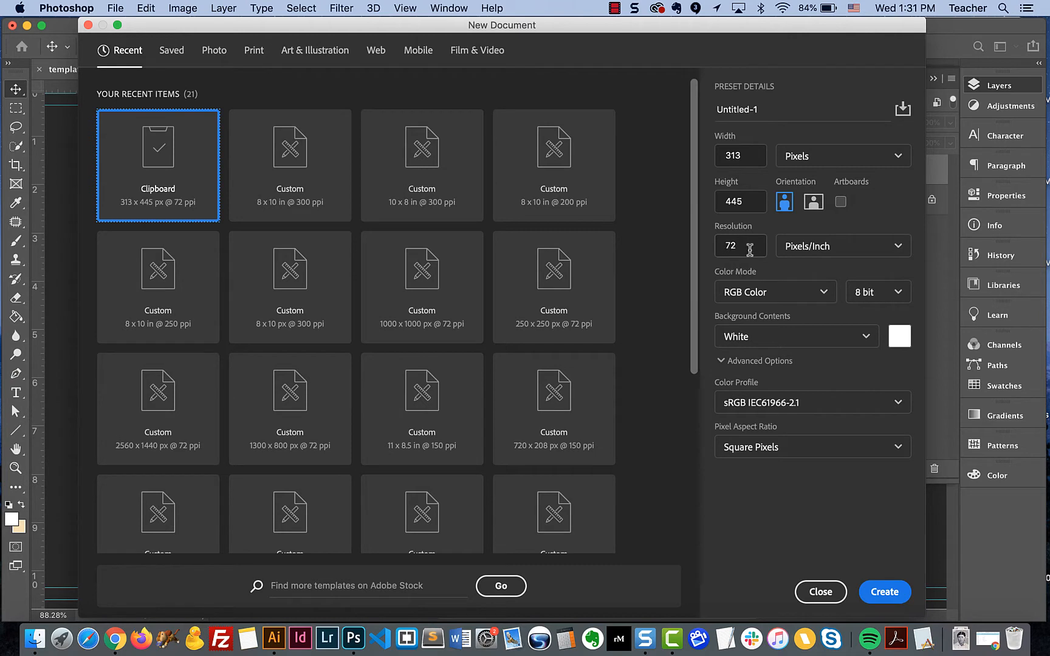
left_click(819, 596)
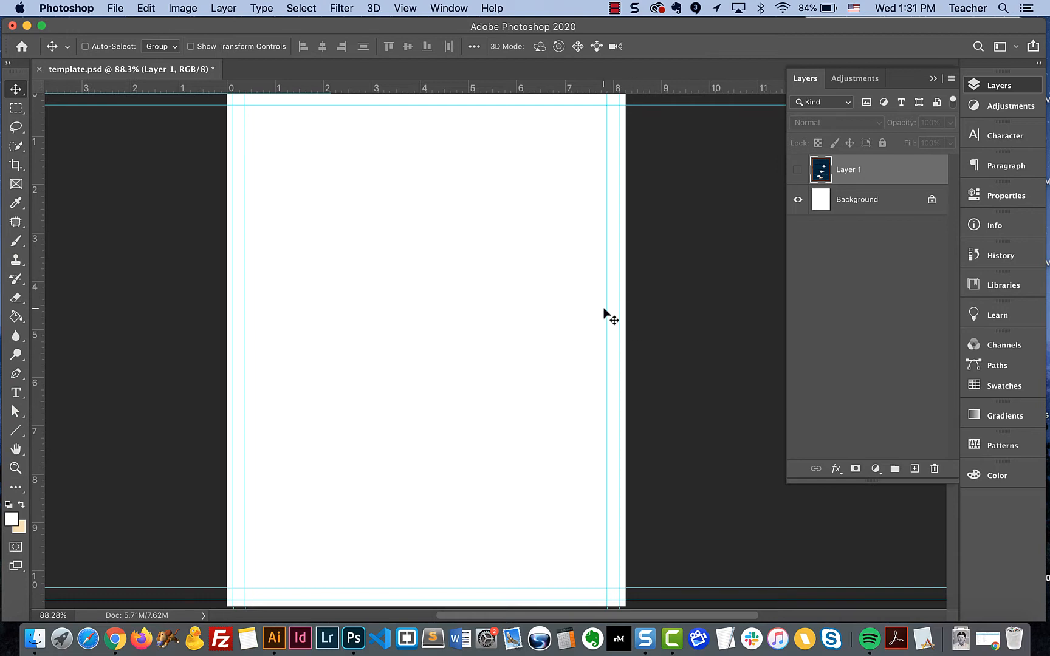
Step: Paste the copied character artwork into template.psd as a Smart Object
left_click(140, 9)
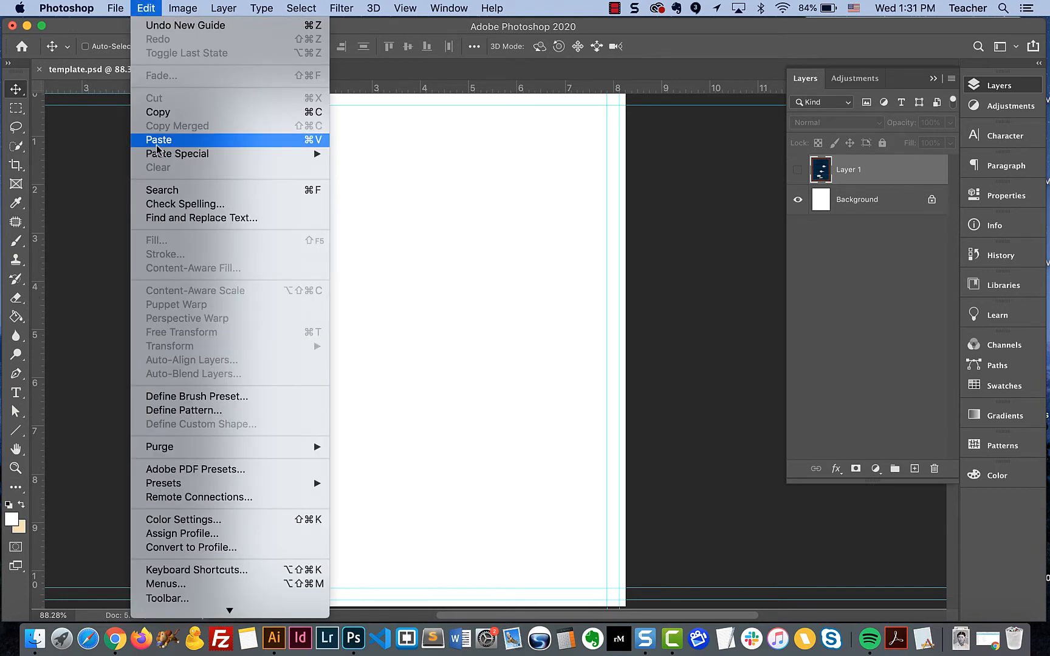
left_click(150, 6)
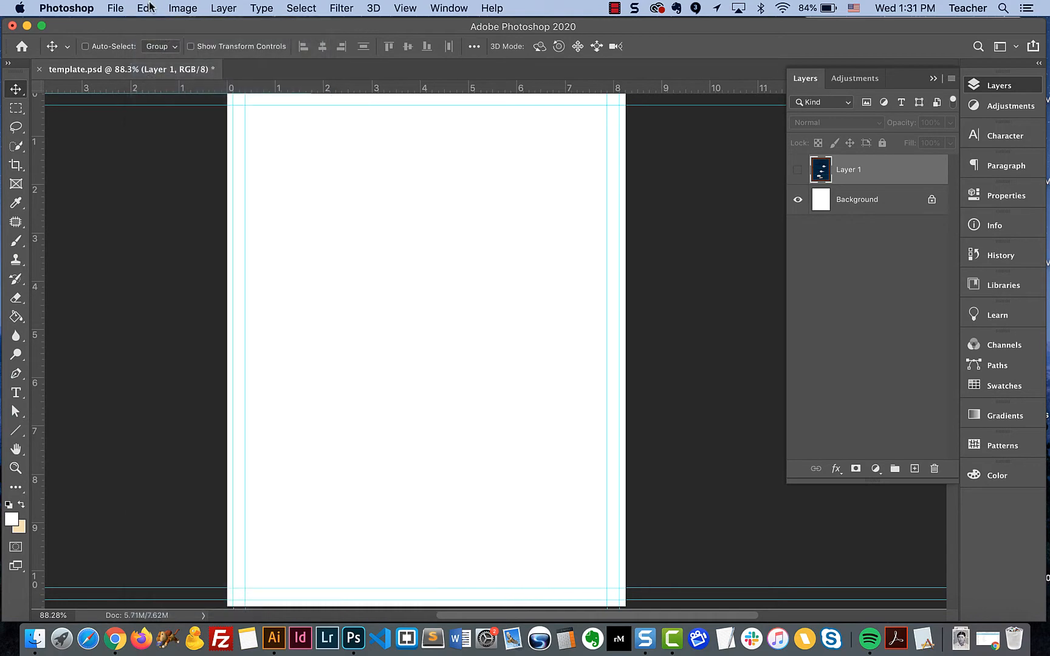
key("super+v")
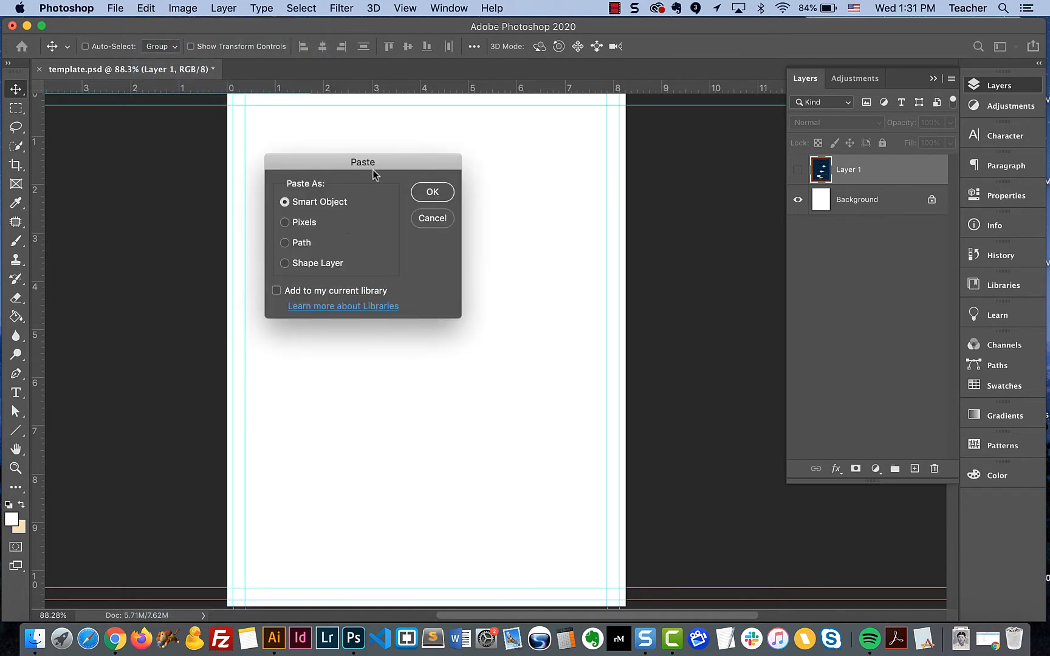
left_click_drag(372, 169, 394, 164)
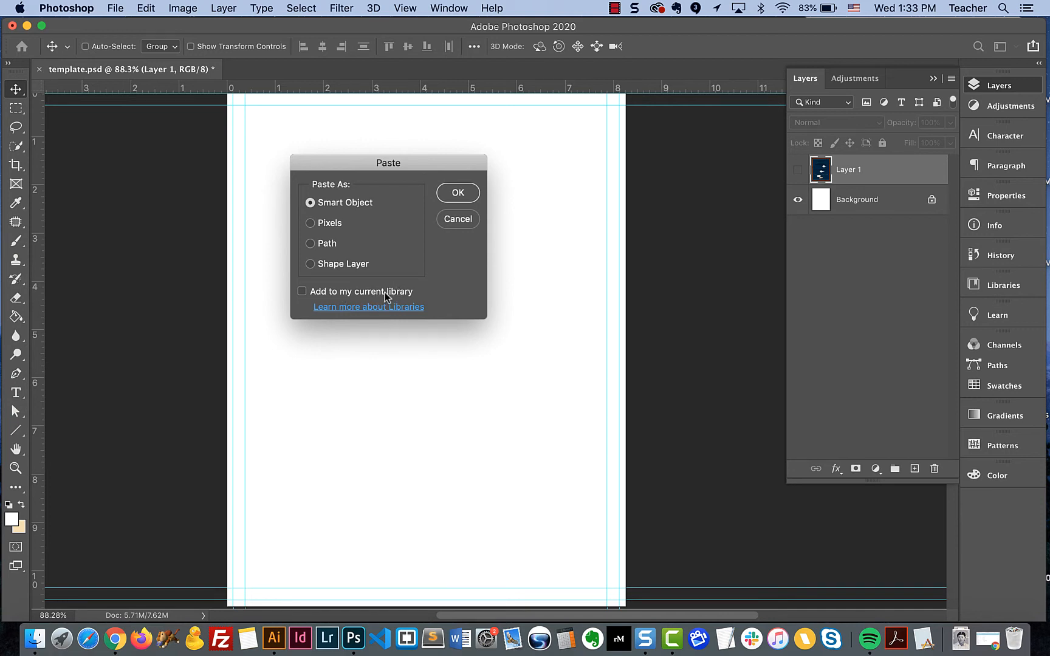
left_click(459, 194)
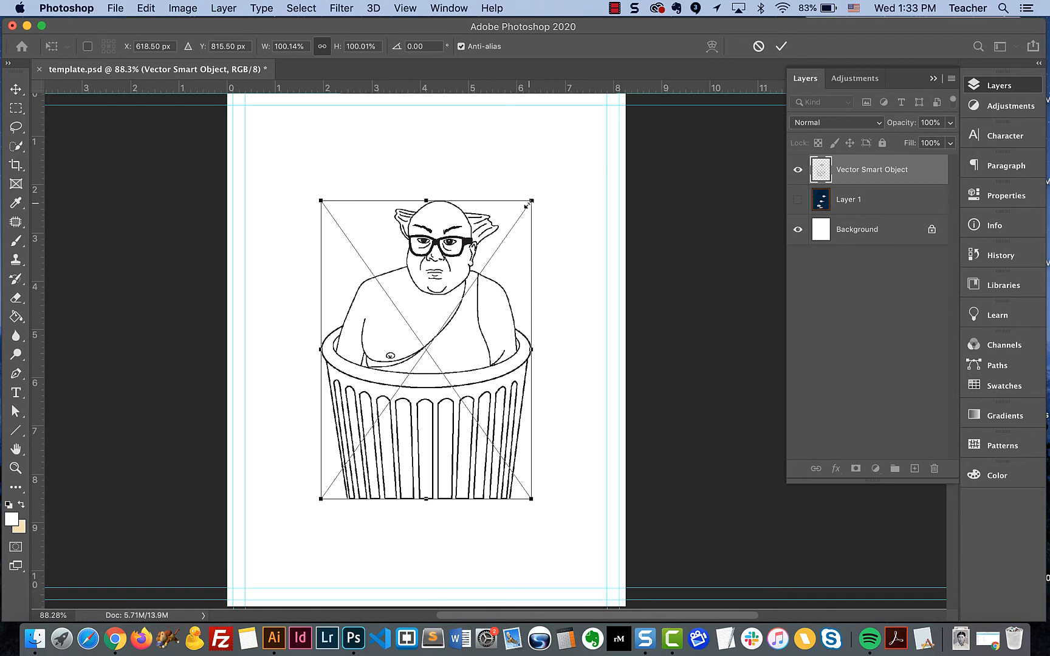
Step: Enlarge the pasted character proportionally to about 140% so it fills more of the page, and commit the placement
mouse_move(527, 205)
left_mouse_down()
mouse_move(599, 98)
mouse_move(589, 156)
mouse_move(506, 189)
left_mouse_up()
mouse_move(320, 503)
left_mouse_down()
mouse_move(270, 541)
mouse_move(285, 550)
left_mouse_up()
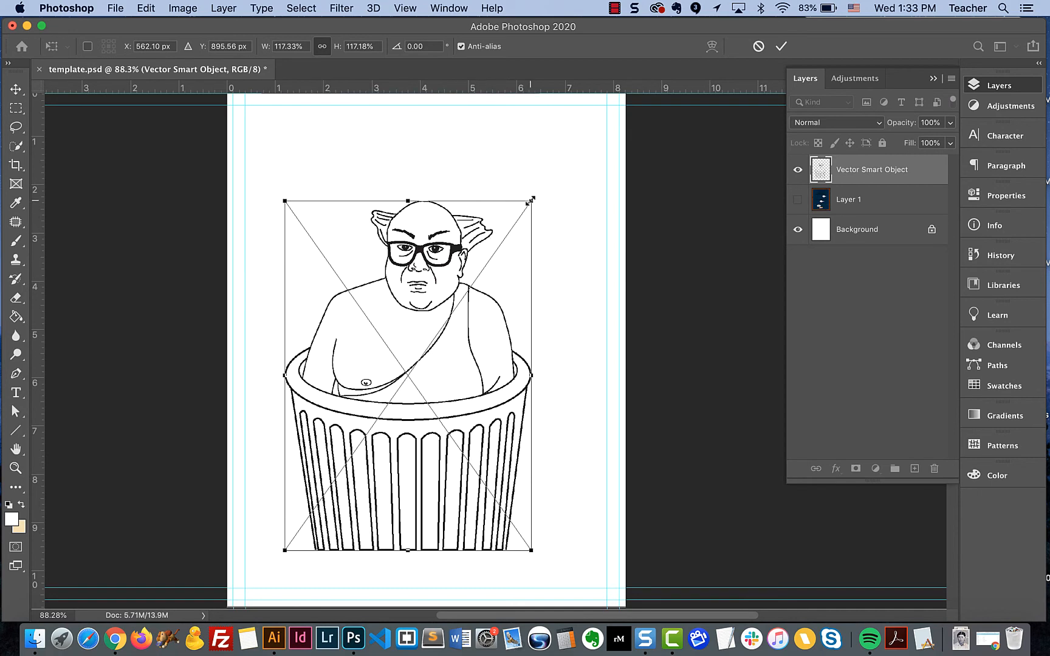
mouse_move(530, 200)
left_mouse_down()
mouse_move(600, 137)
mouse_move(594, 144)
left_mouse_up()
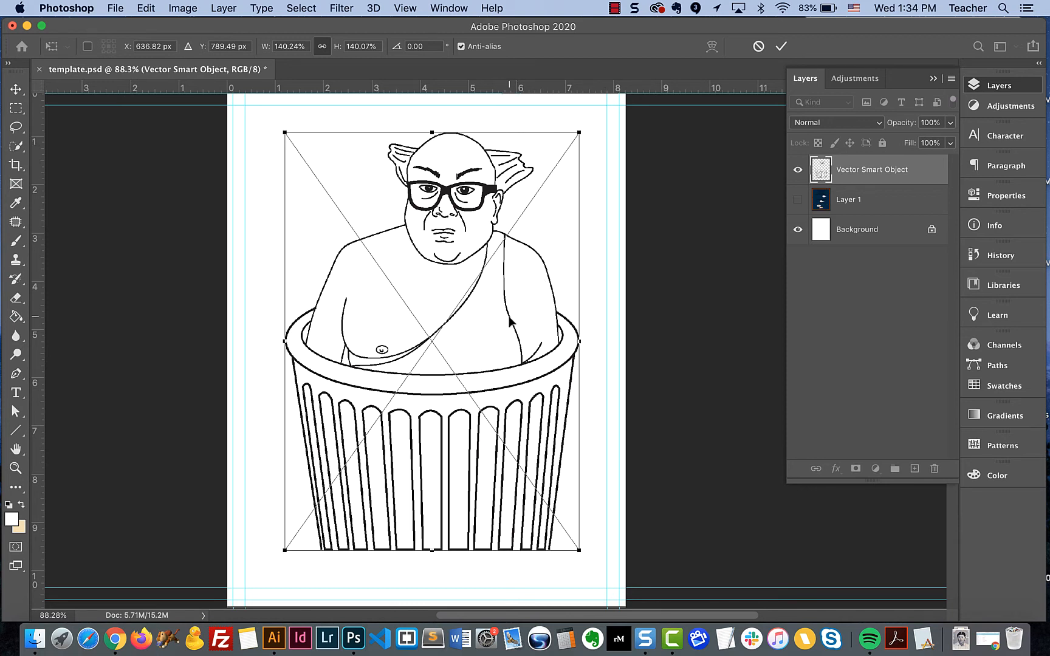
key("Return")
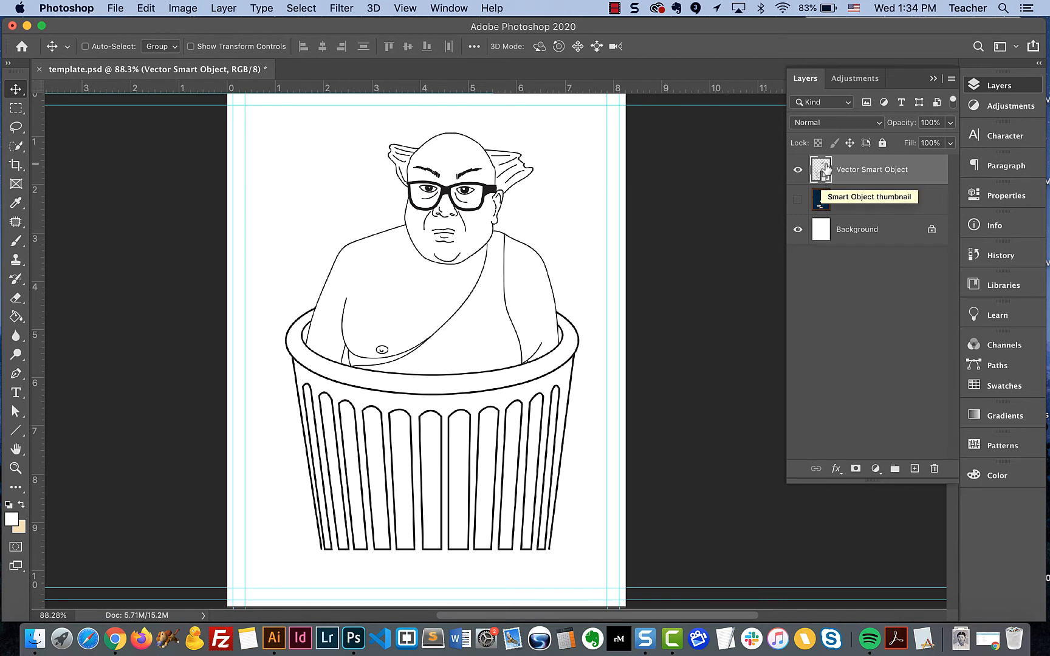
Step: Open the Vector Smart Object's source artwork in Illustrator, dismiss the survey notice, and return to template.psd in Photoshop
double_click(824, 171)
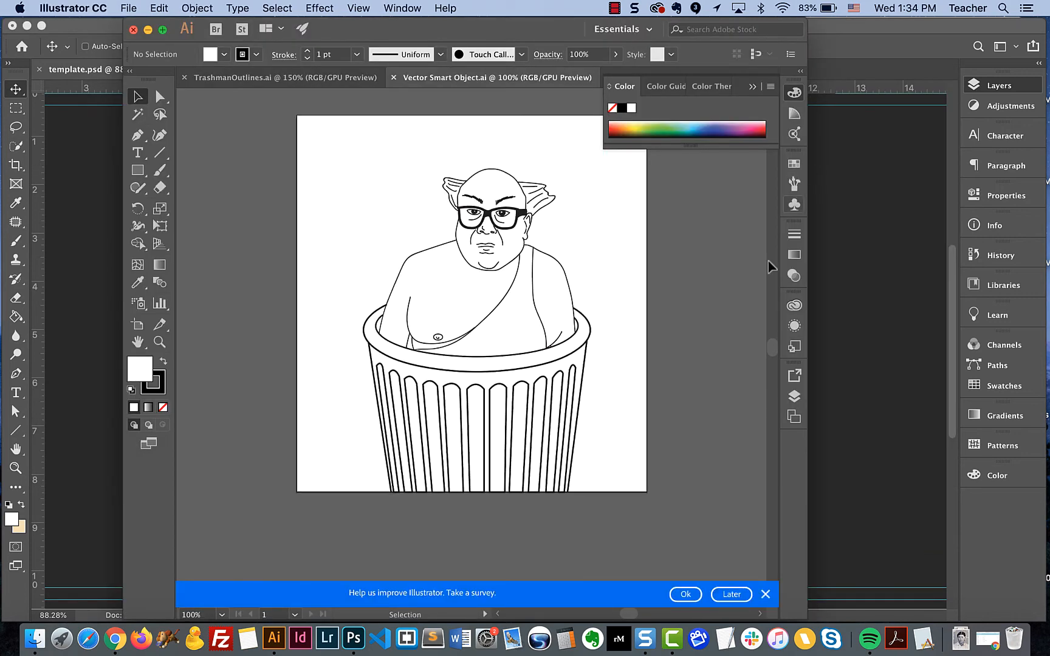
left_click(766, 595)
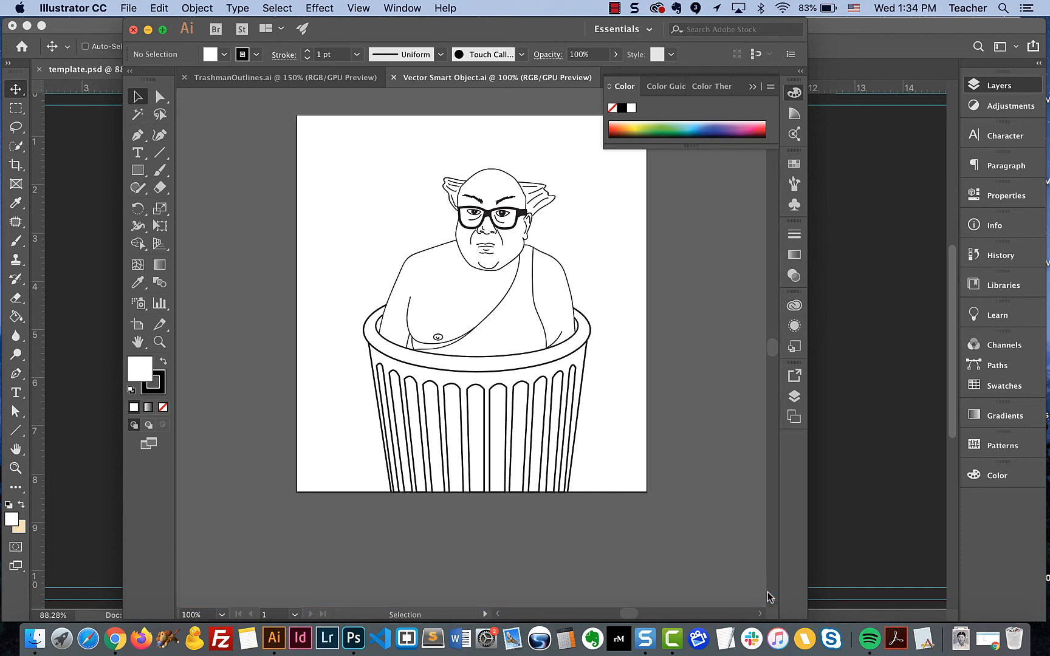
left_click(865, 387)
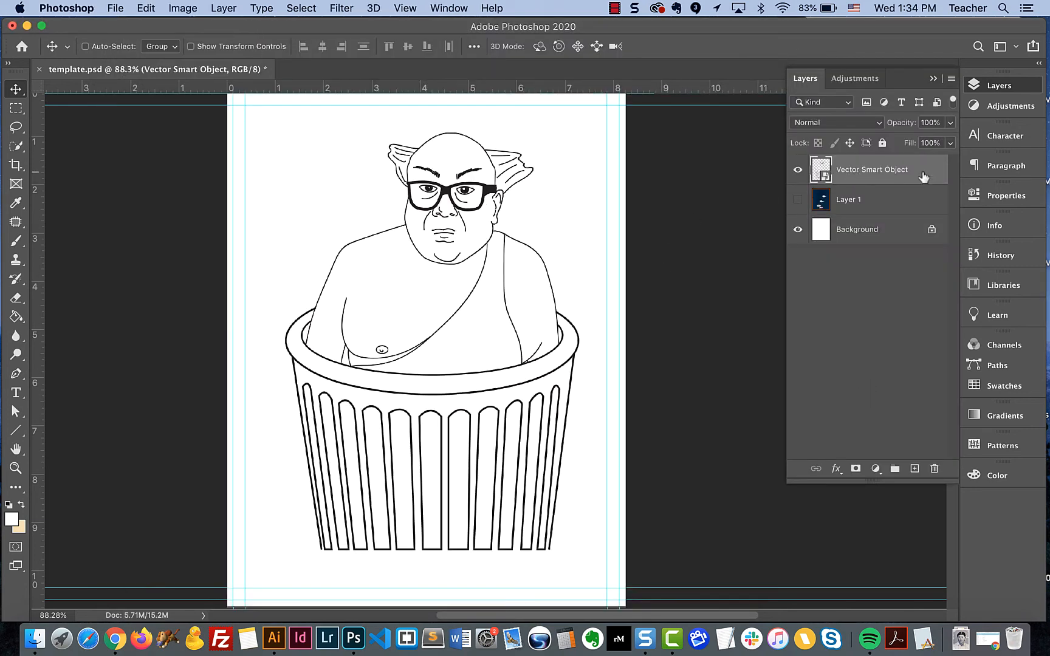
Step: Scale the Vector Smart Object to about 169% and move it slightly down so the can runs off the page's lower edge
key("super+t")
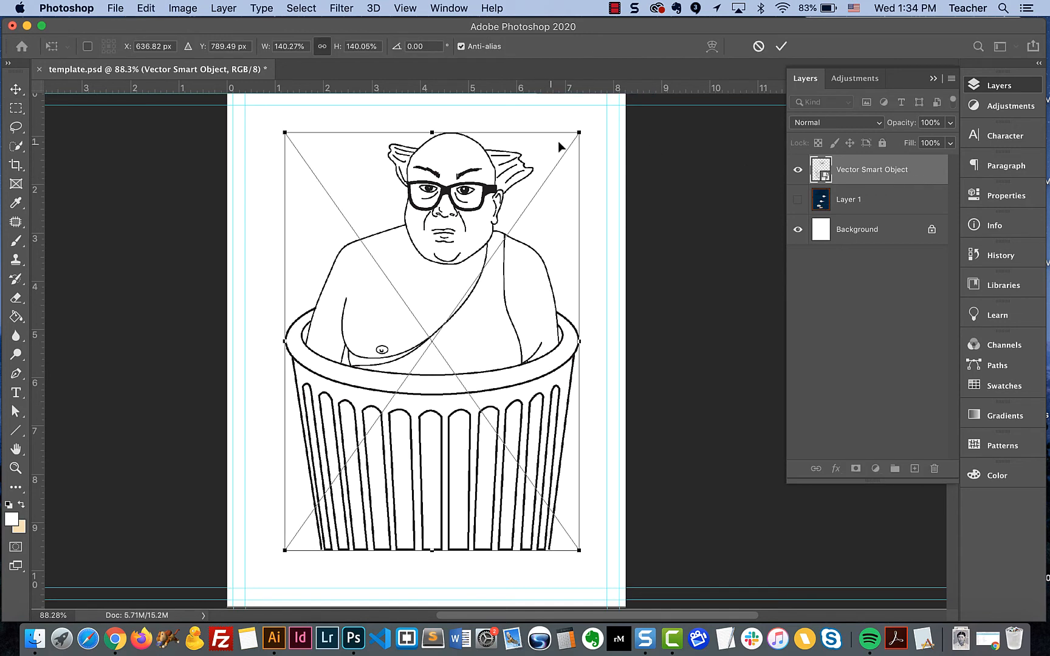
left_click_drag(579, 132, 618, 97)
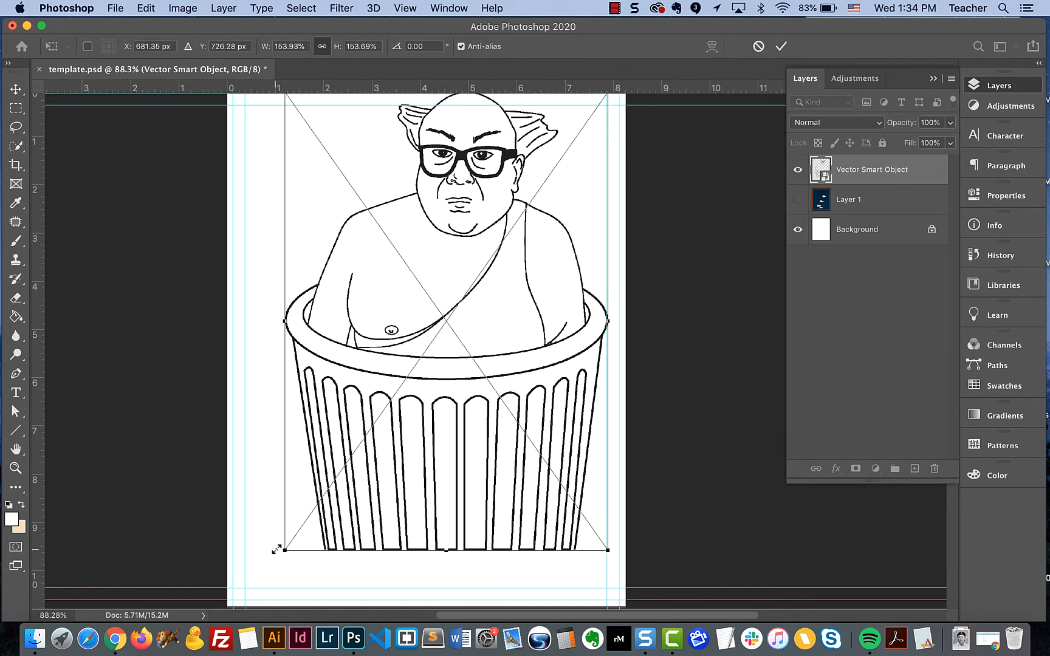
left_click_drag(276, 550, 245, 594)
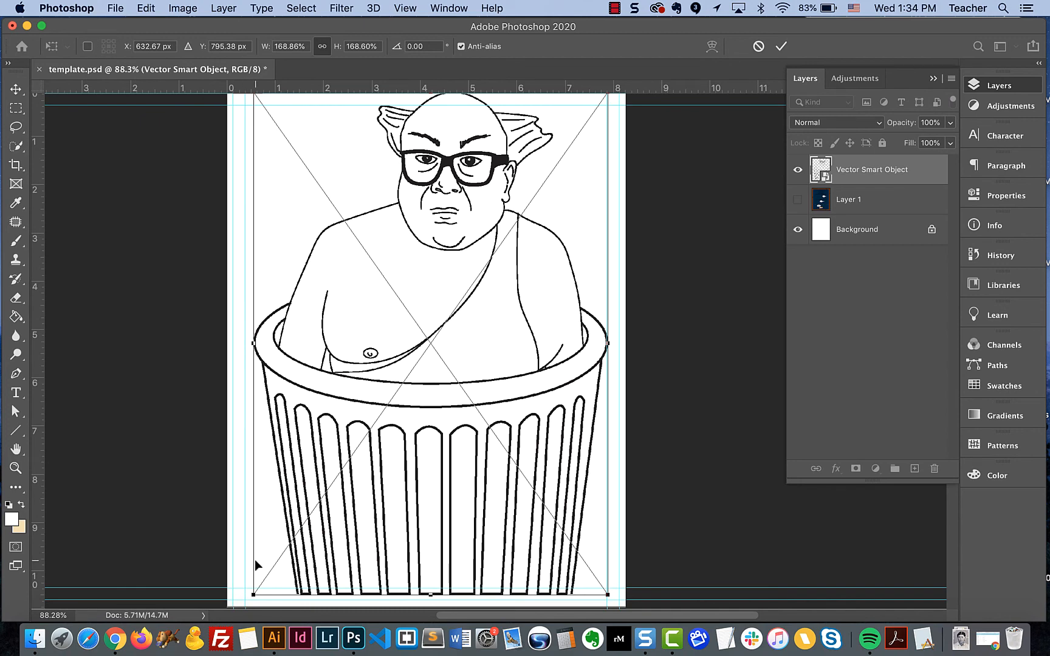
key("Return")
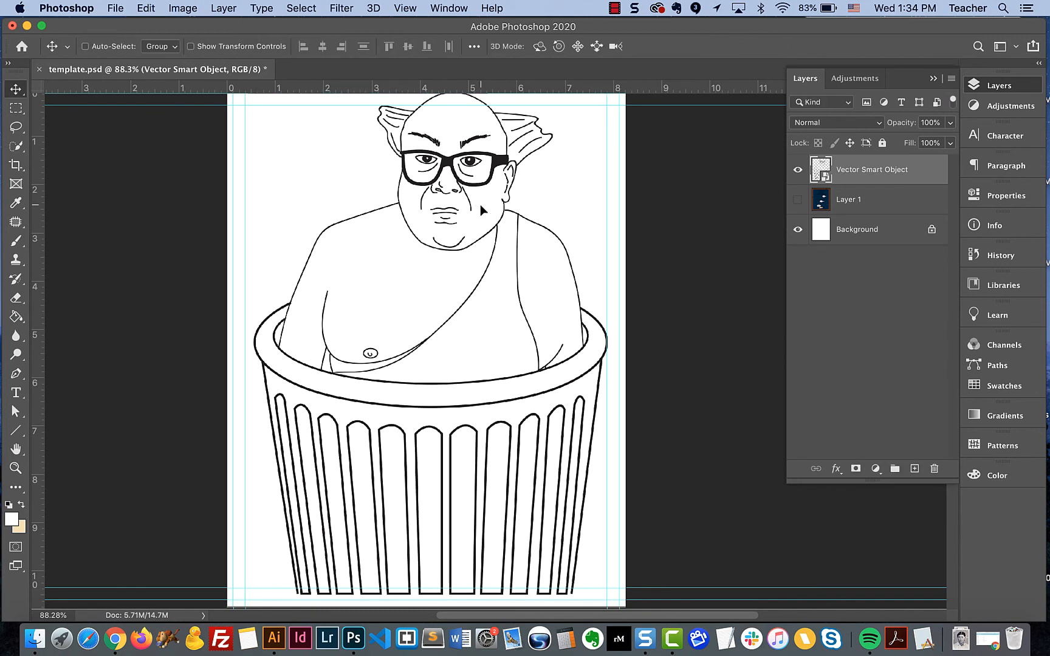
left_click_drag(480, 204, 474, 221)
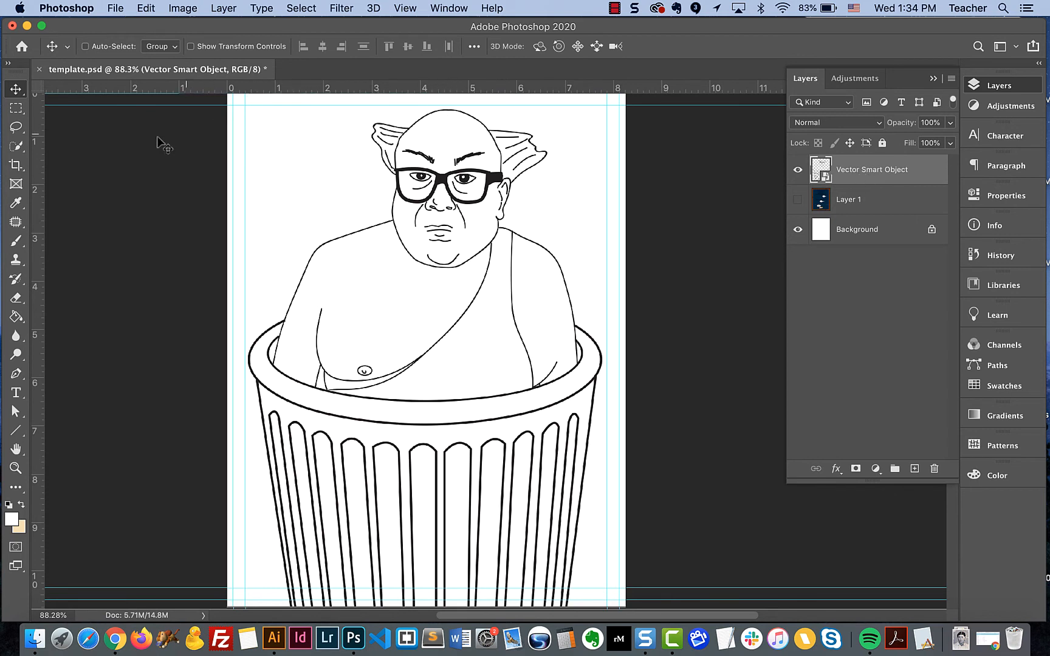
Step: Select the inside of the trash can's rim with the Magic Wand tool
left_click(15, 149)
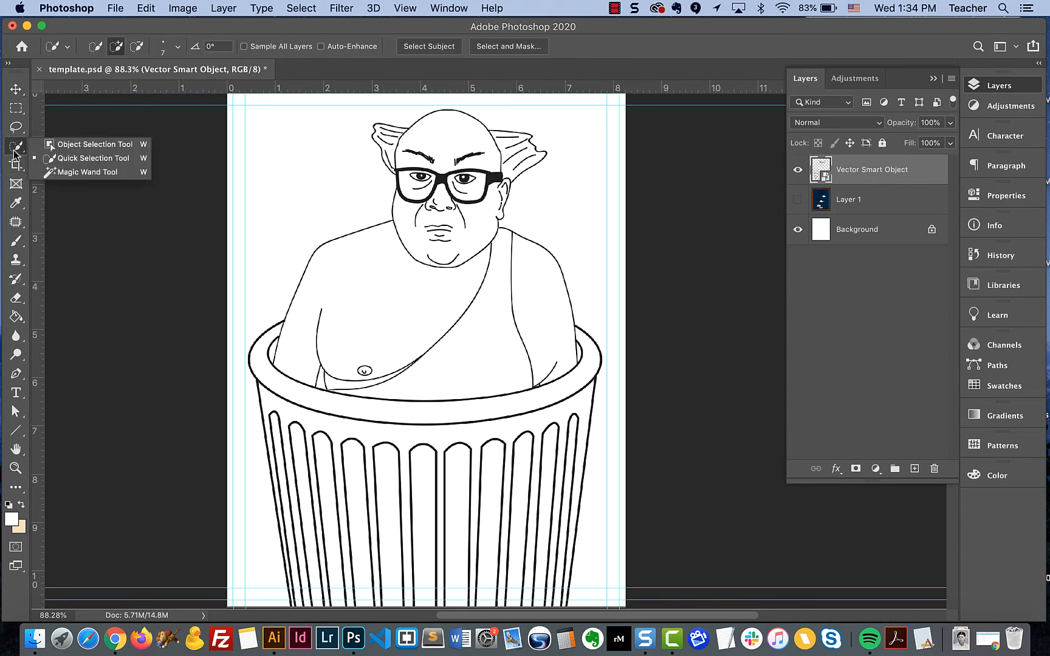
left_click(61, 172)
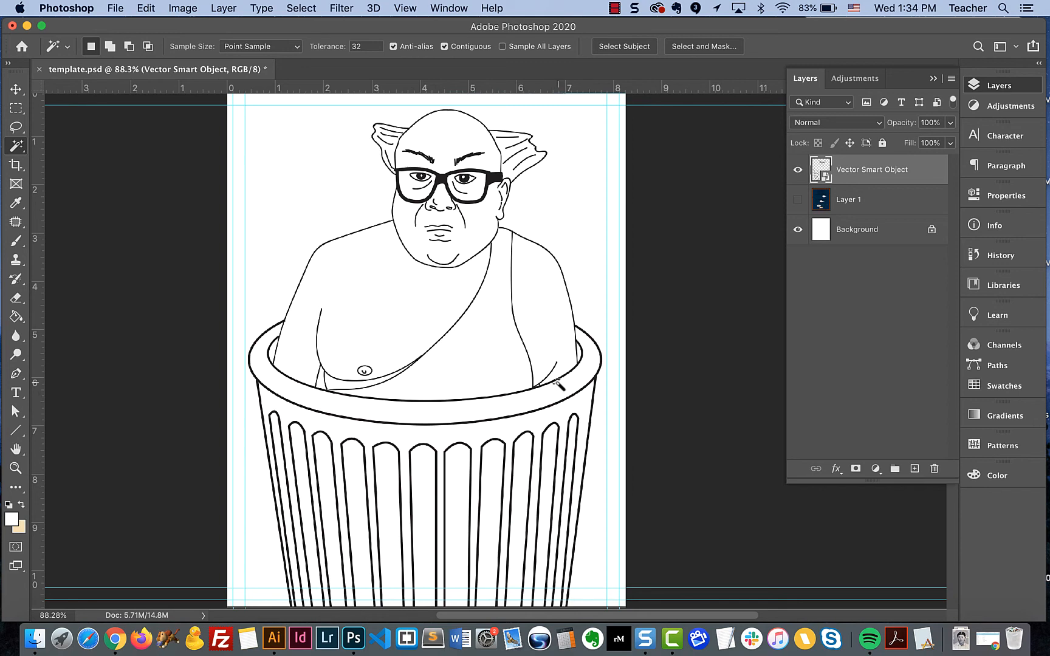
left_click(535, 403)
Step: Examine the rim selection's edges up close along both sides of the can
key("super+equal")
key("super+equal")
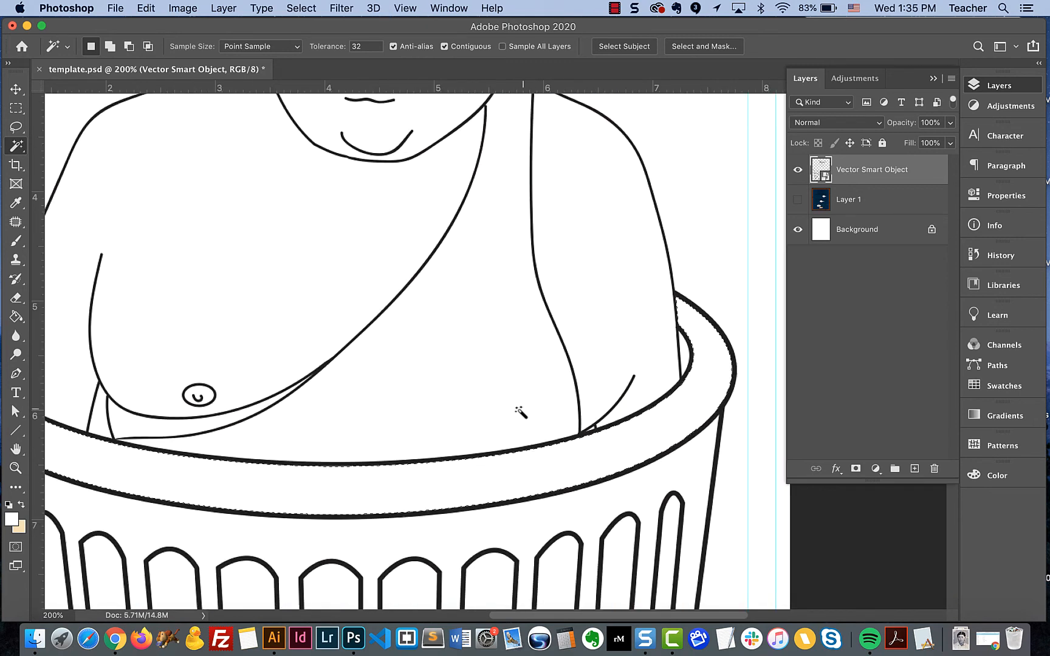
scroll(494, 429, "down", 3)
scroll(494, 429, "left", 5)
scroll(494, 429, "right", 2)
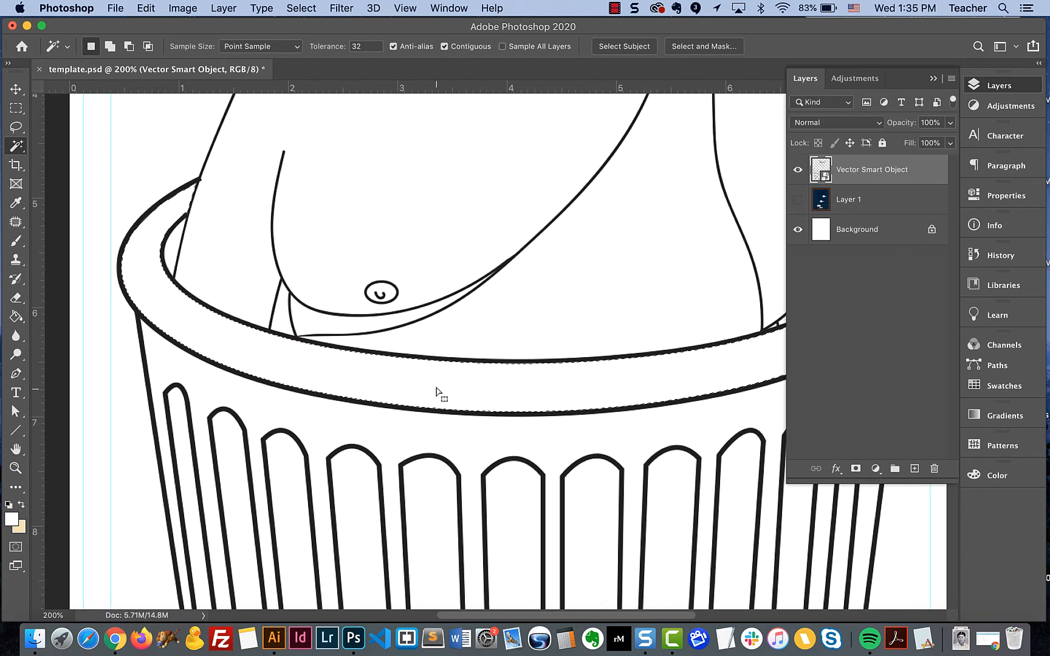
scroll(429, 387, "right", 4)
scroll(429, 388, "up", 1)
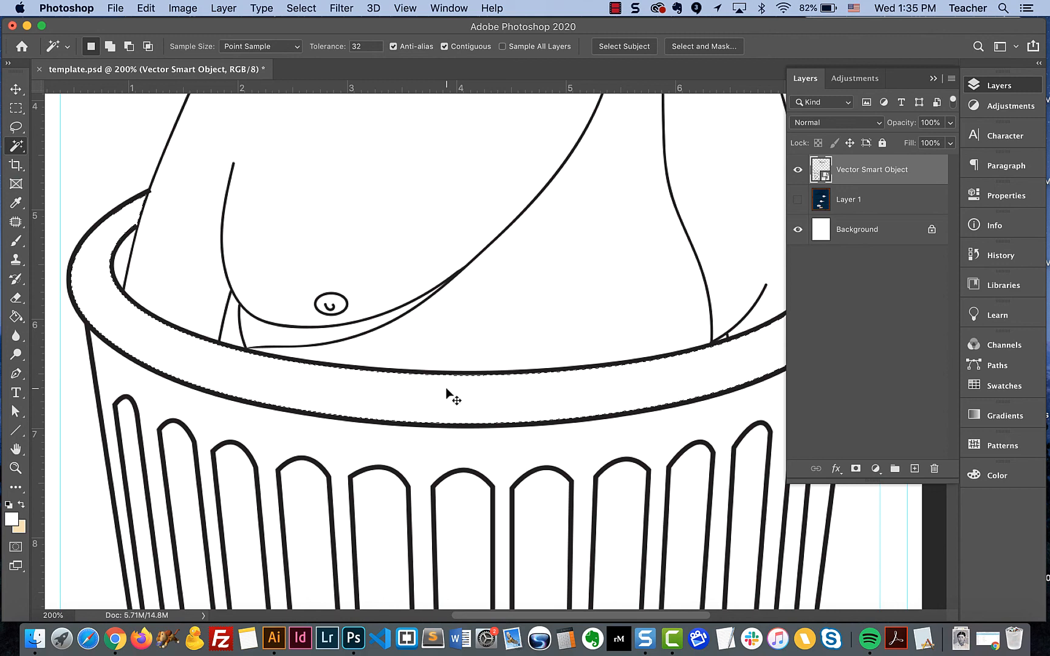
key("super+0")
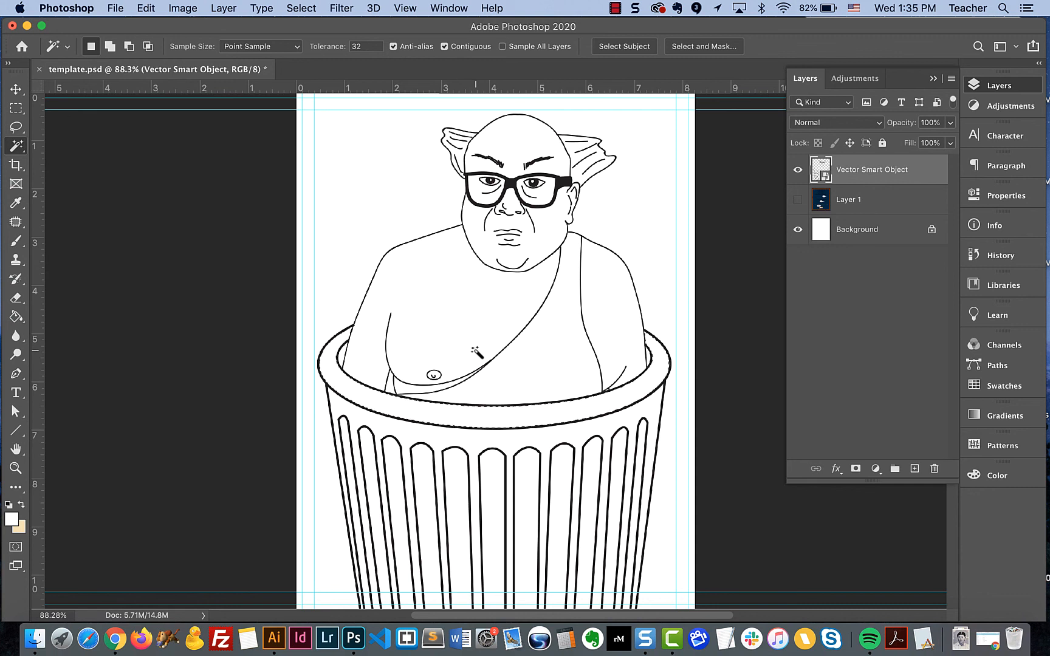
Step: Add a new layer and fill the selected rim with the beige swatch colour as foreground, using the Paint Bucket tool
left_click(915, 469)
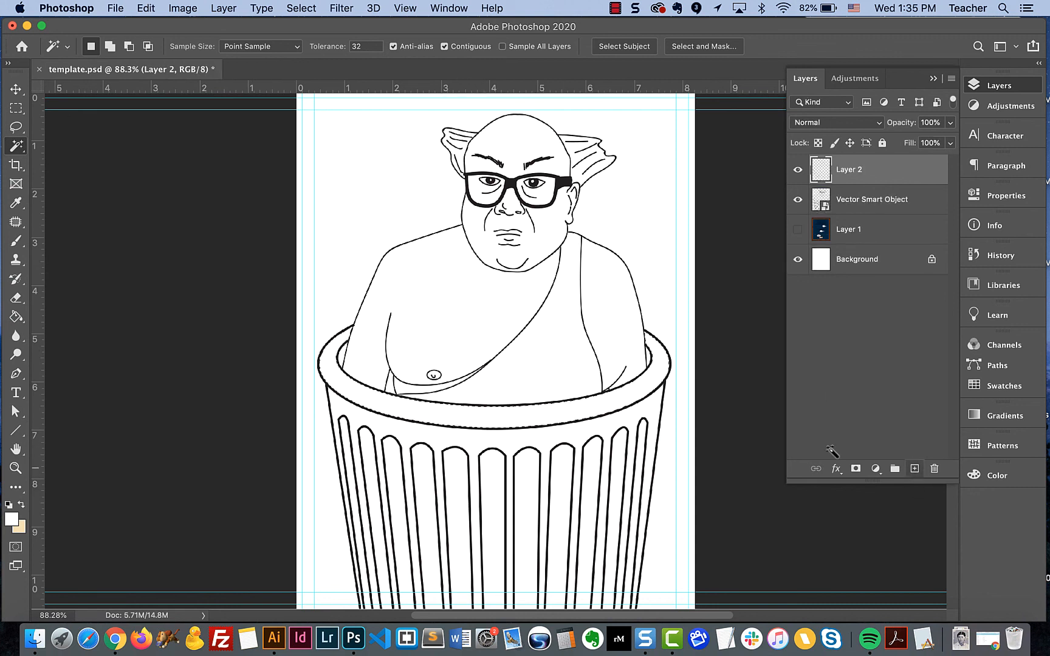
left_click(16, 316)
left_click(72, 328)
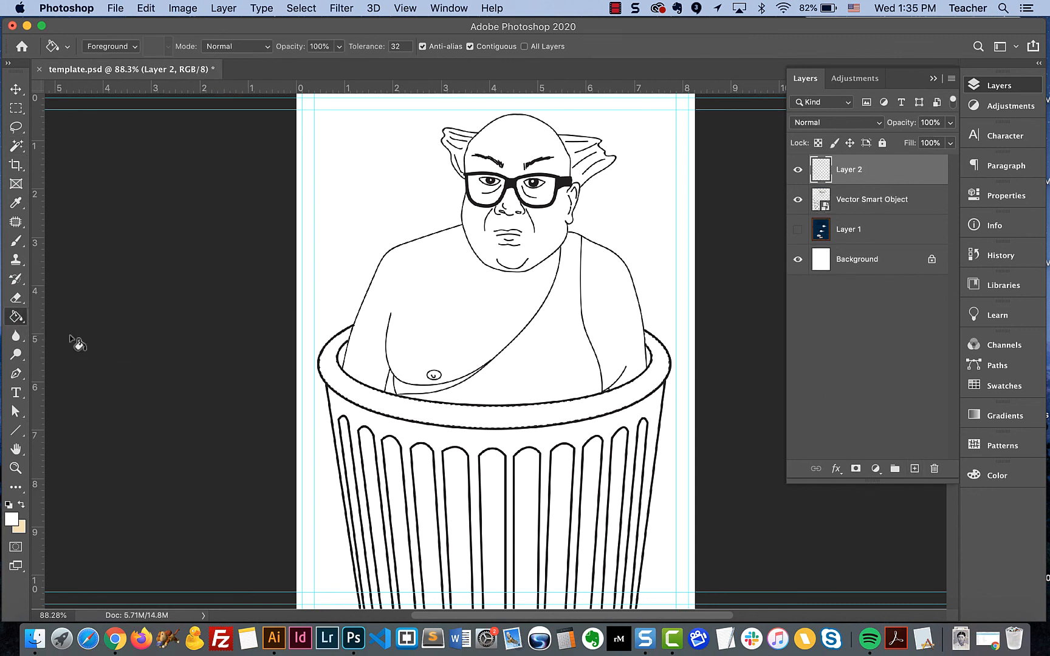
left_click(21, 504)
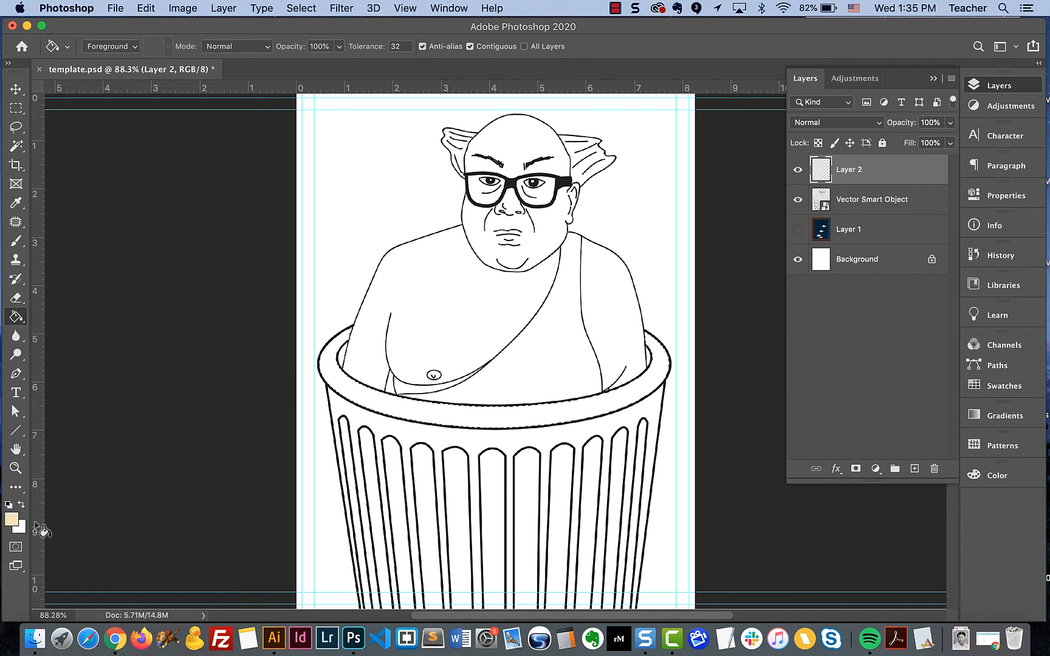
left_click(421, 413)
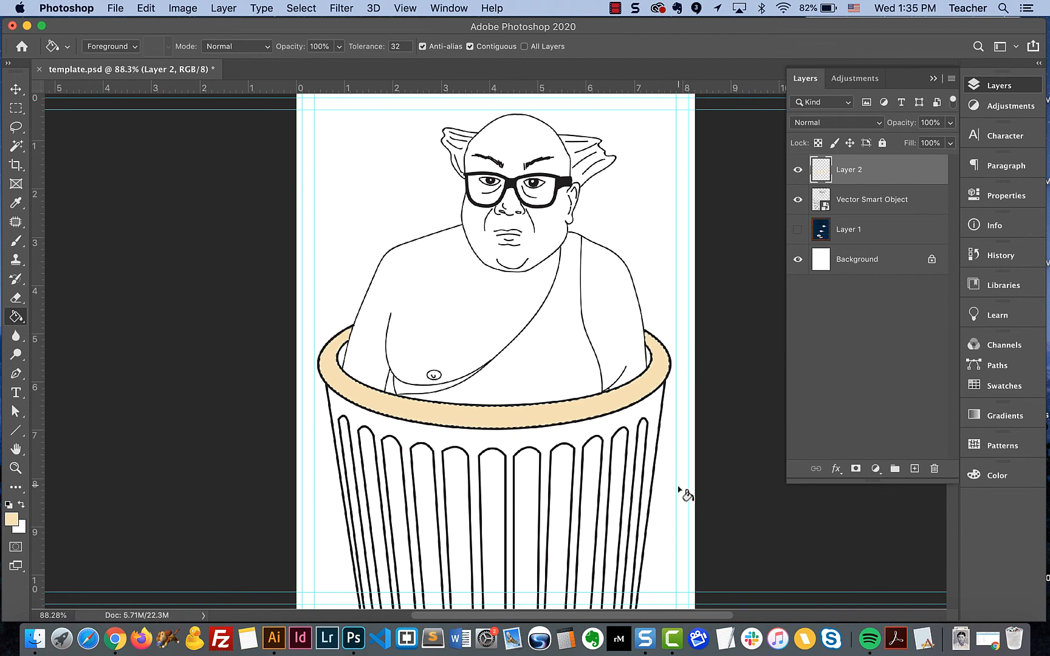